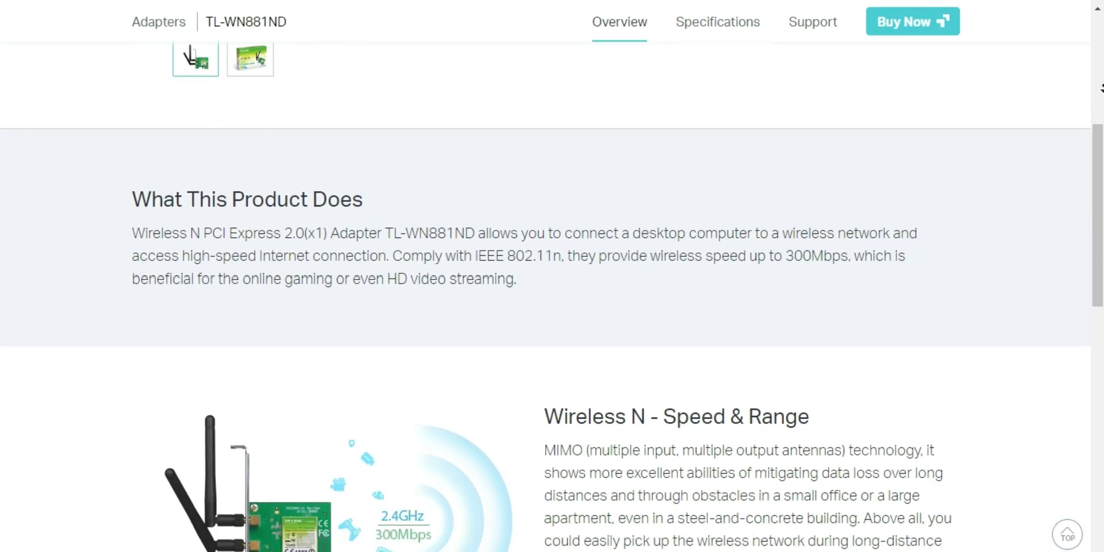
# Step: Review the TP-Link TL-WN881ND product overview and the Amazon listings for the TL-WN781ND and TL-WN881ND adapters
pyautogui.scroll(-5, 552, 276)
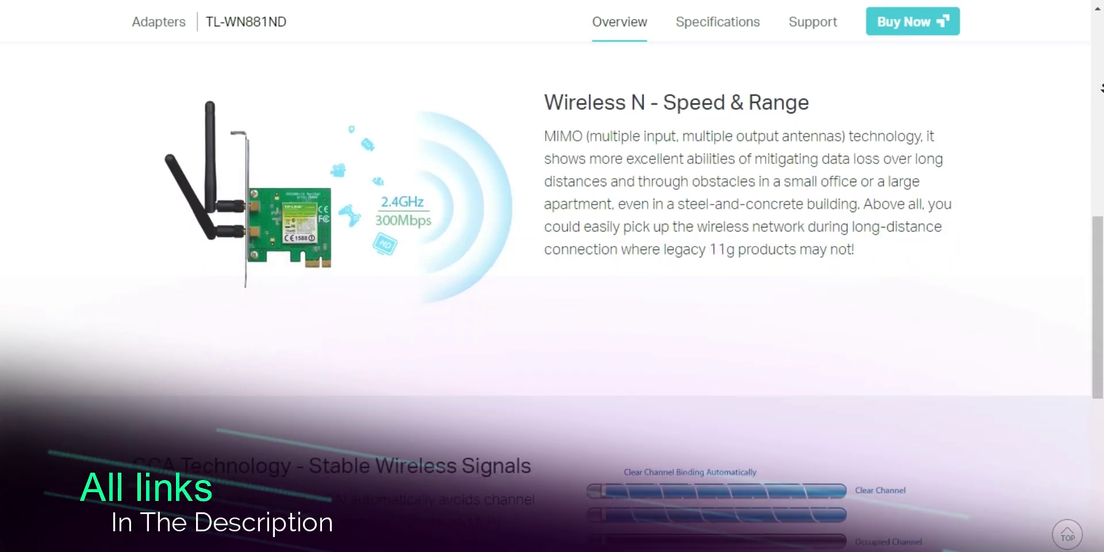
pyautogui.scroll(-3, 1101, 88)
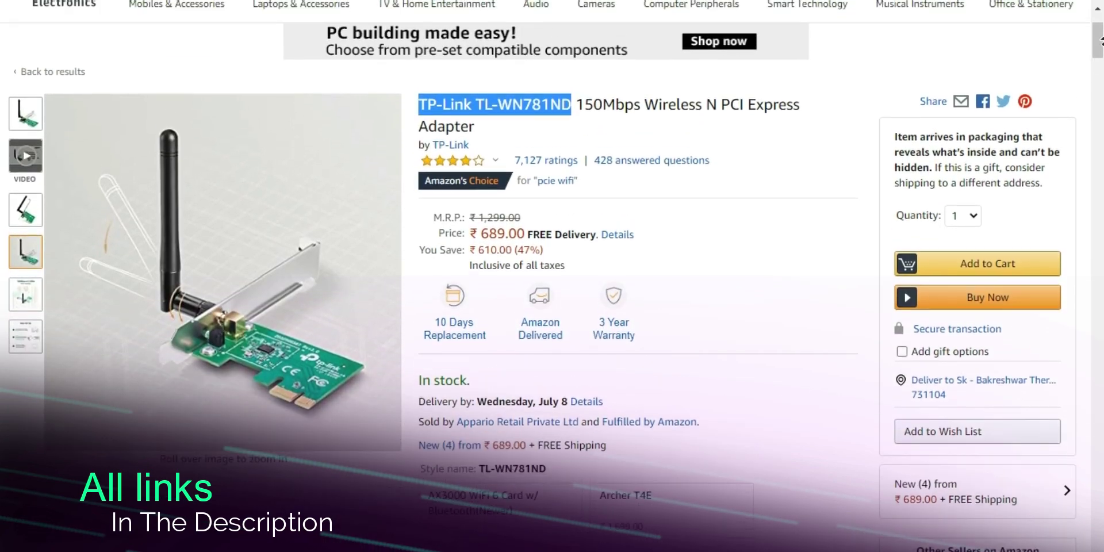
pyautogui.scroll(2, 1099, 40)
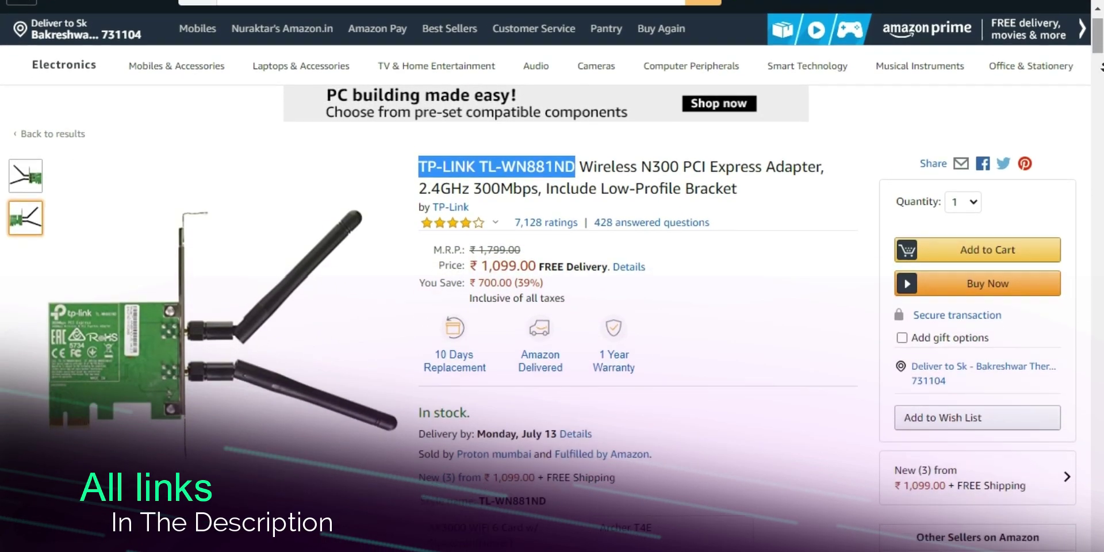
pyautogui.scroll(-2, 552, 275)
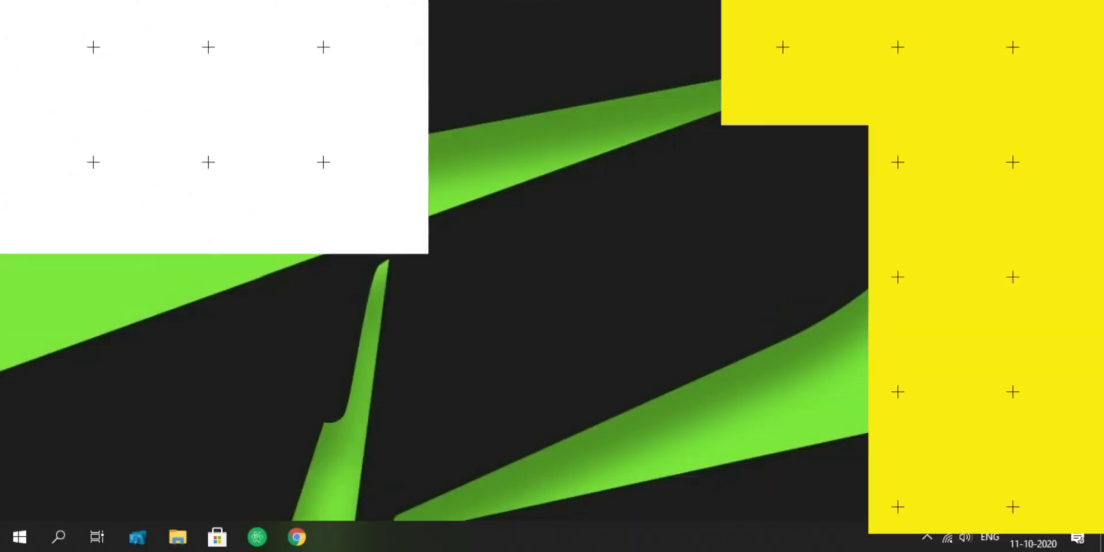
# Step: View the properties of the connected R3 Wi-Fi network, including network band, protocol and adapter description, and close them
pyautogui.click(947, 537)
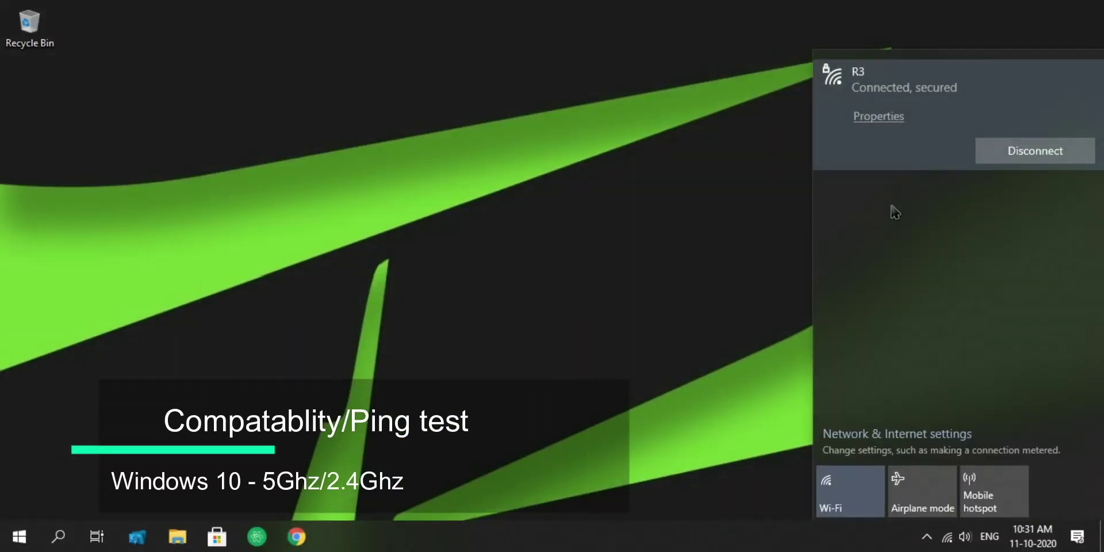
pyautogui.click(879, 117)
pyautogui.scroll(-8, 557, 213)
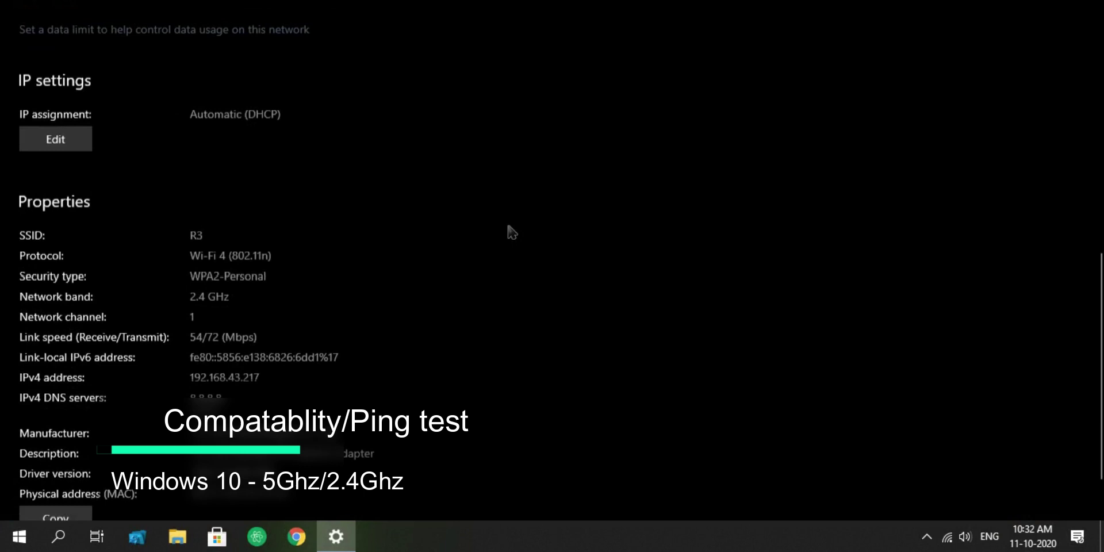
pyautogui.scroll(-1, 512, 232)
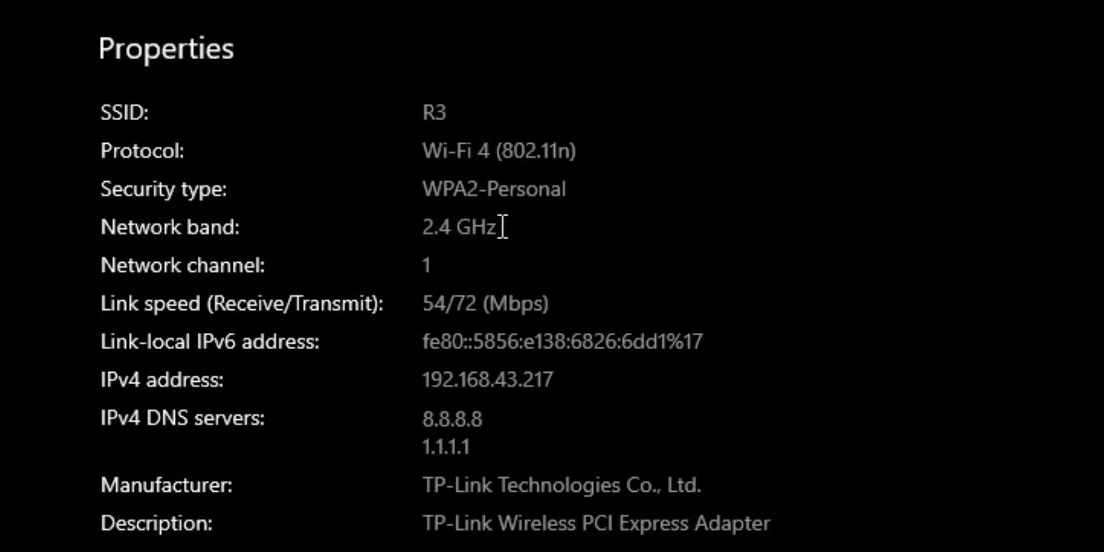
pyautogui.hotkey('alt', 'F4')
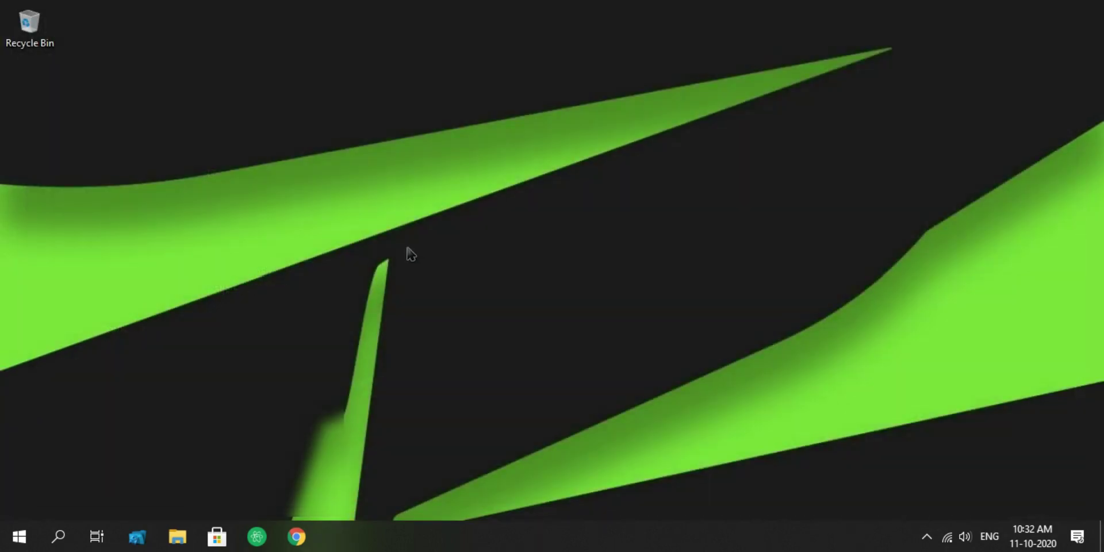
# Step: Open a Command Prompt and ping the phone hotspot at 192.168.43.1
pyautogui.press('super+r')
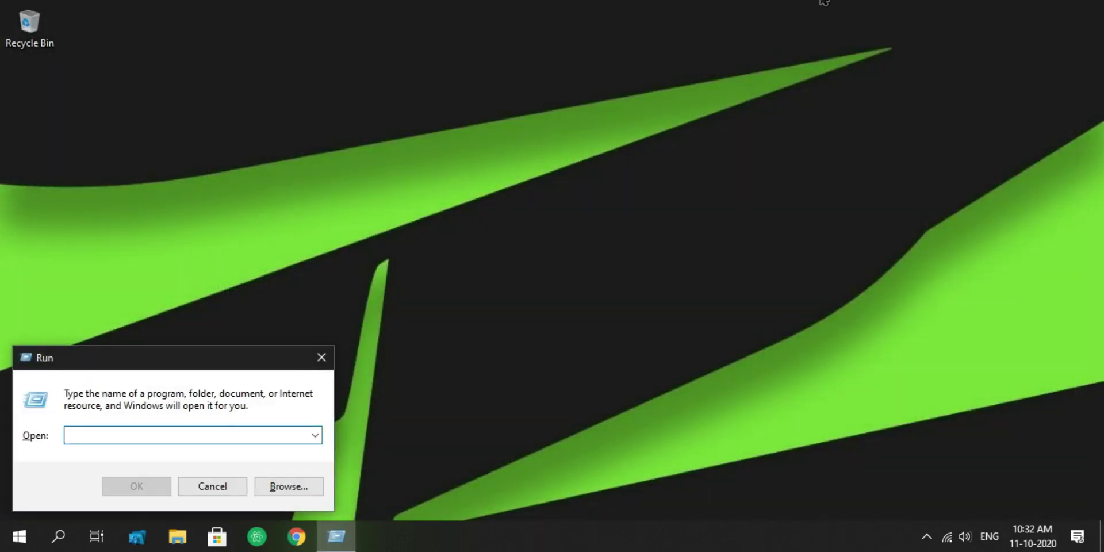
pyautogui.write('cmd')
pyautogui.press('Return')
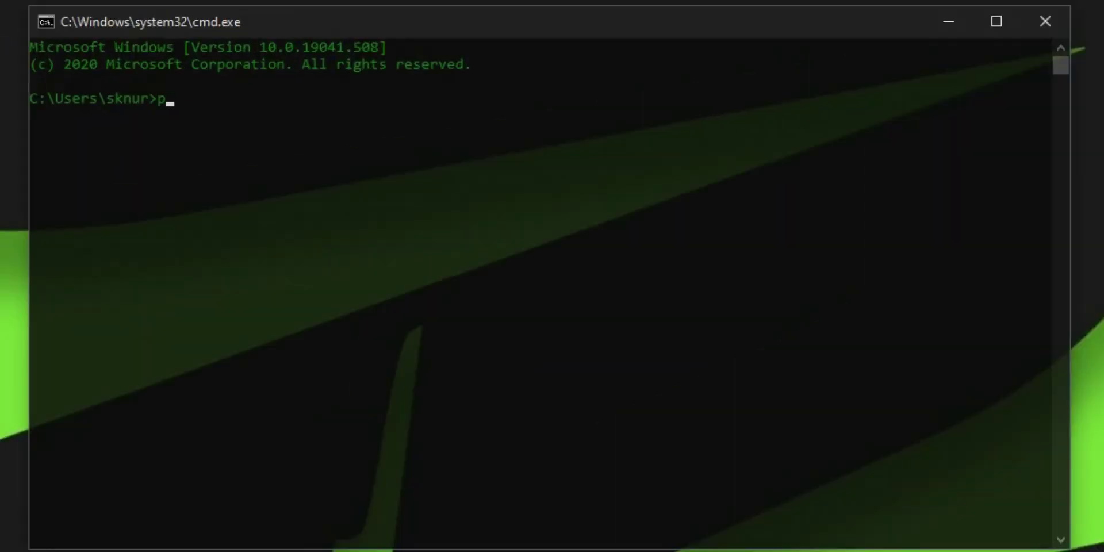
pyautogui.write('ping 192.168.43.1')
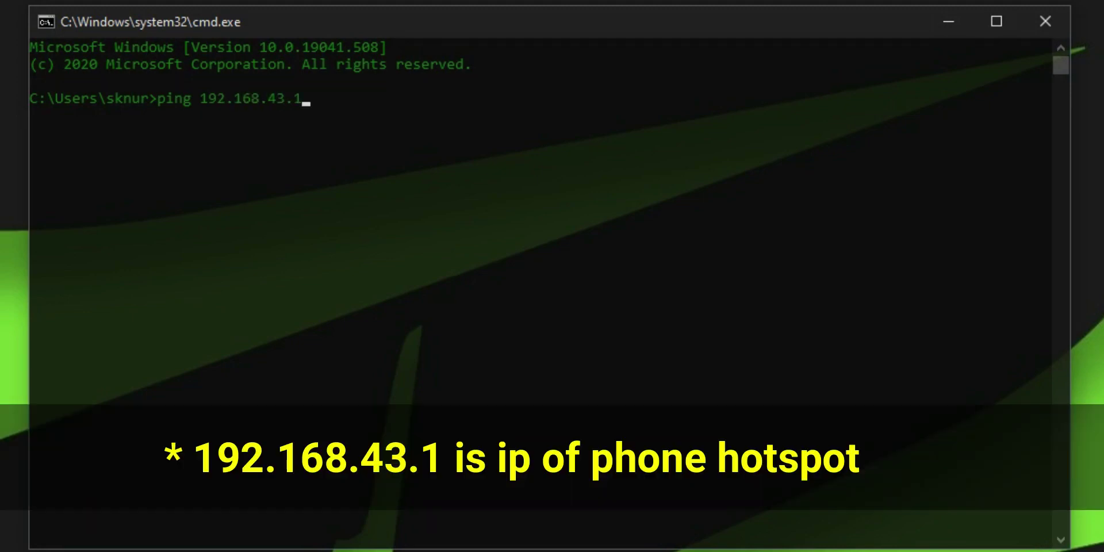
pyautogui.press('Return')
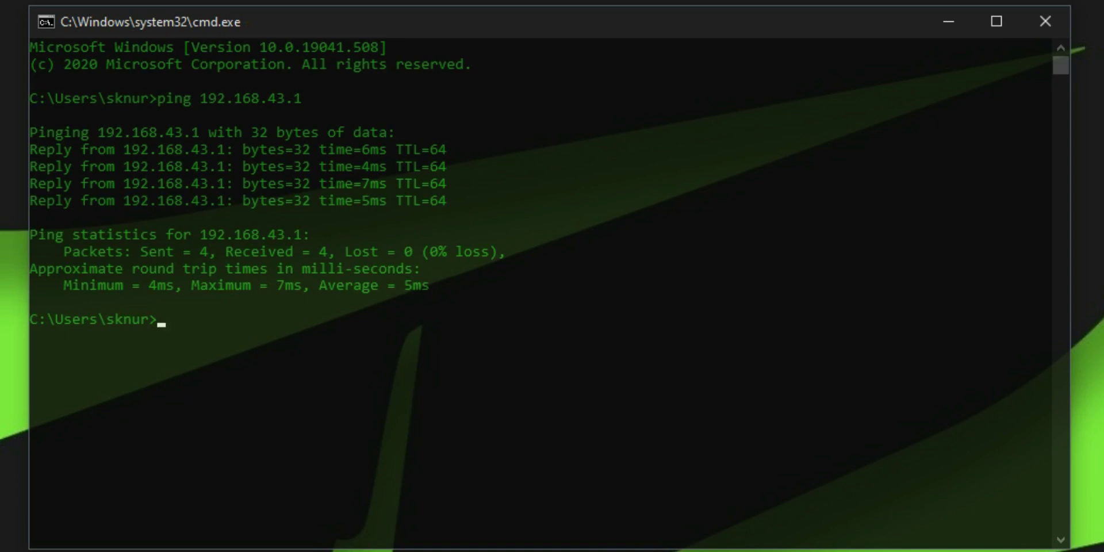
# Step: Repeat the ping to 192.168.43.1 two more times
pyautogui.press('Up')
pyautogui.press('Return')
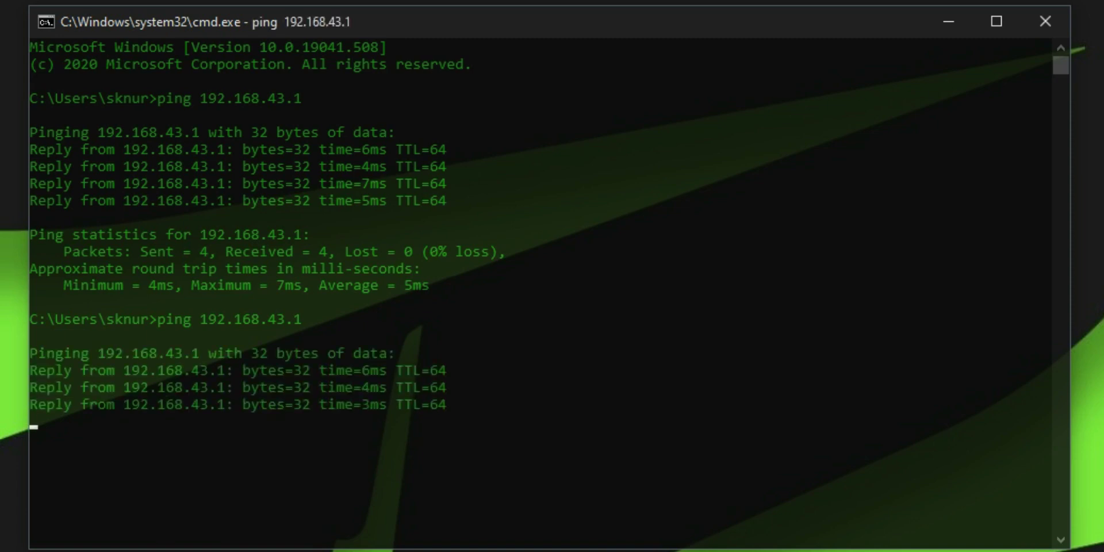
pyautogui.press('Up')
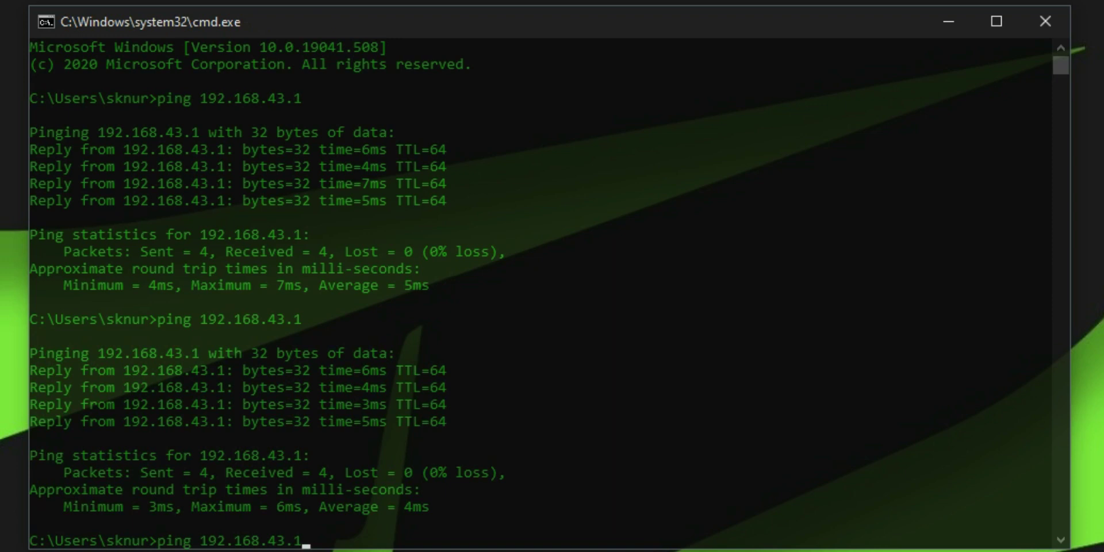
pyautogui.press('Return')
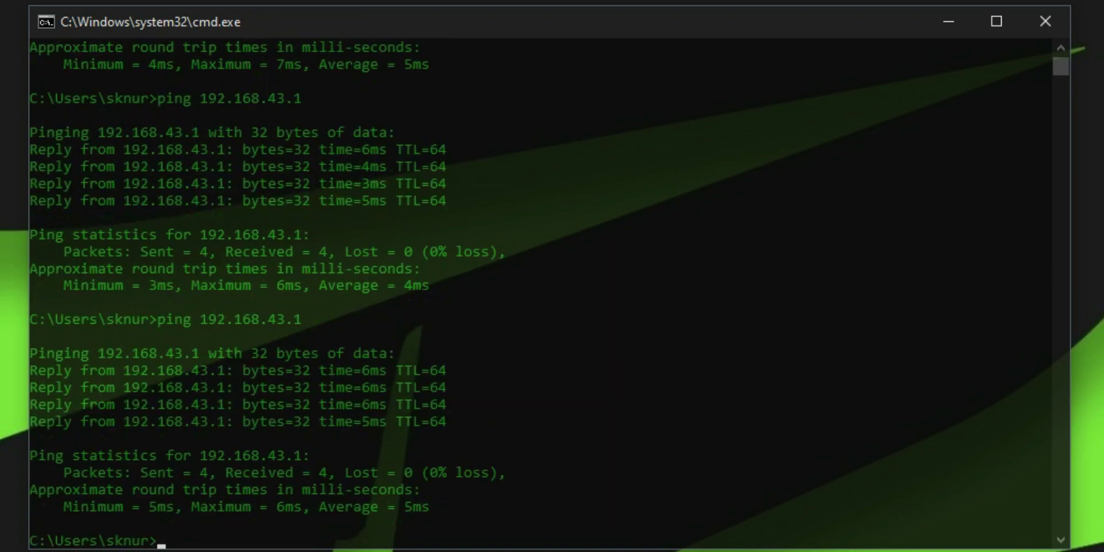
# Step: Switch airplane mode on and off again, and select the R3 Wi-Fi network to reconnect
pyautogui.click(946, 537)
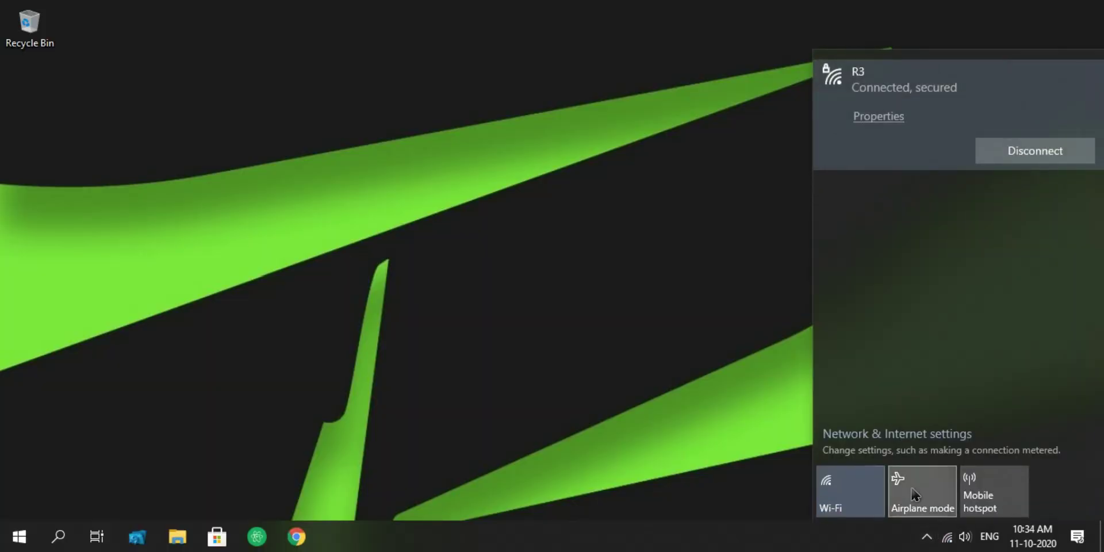
pyautogui.click(916, 495)
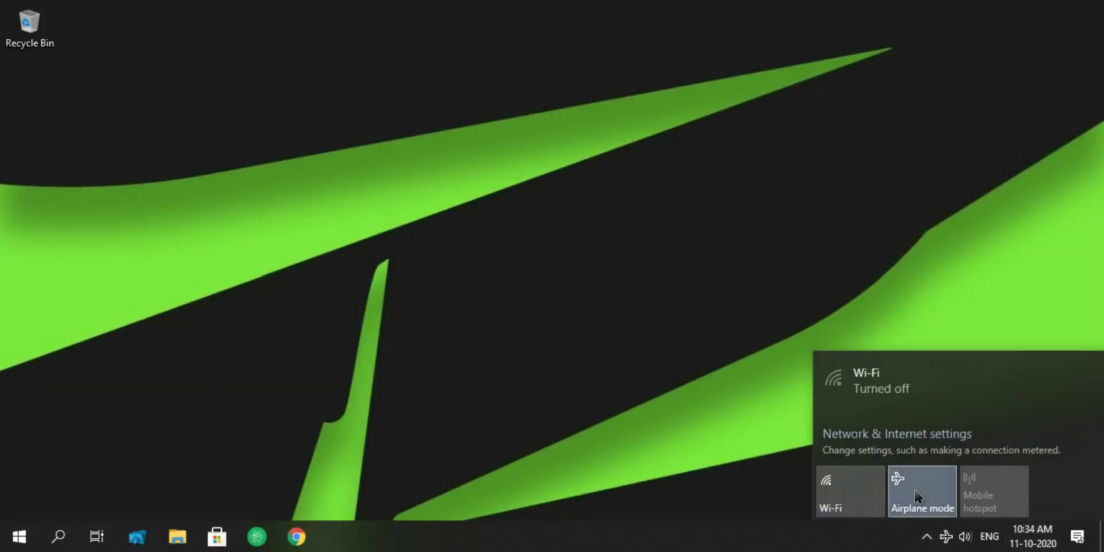
pyautogui.click(915, 496)
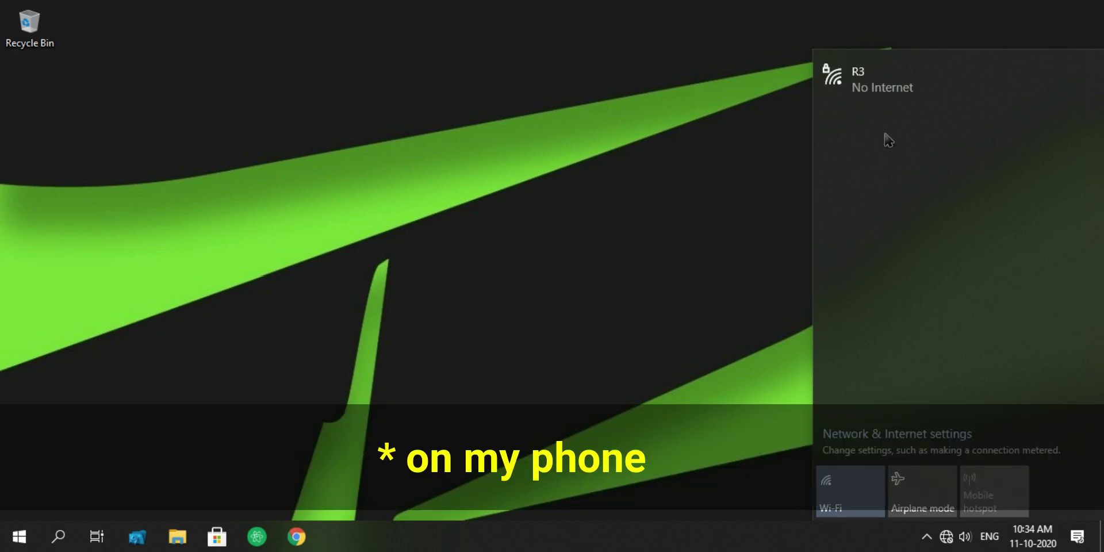
pyautogui.click(921, 88)
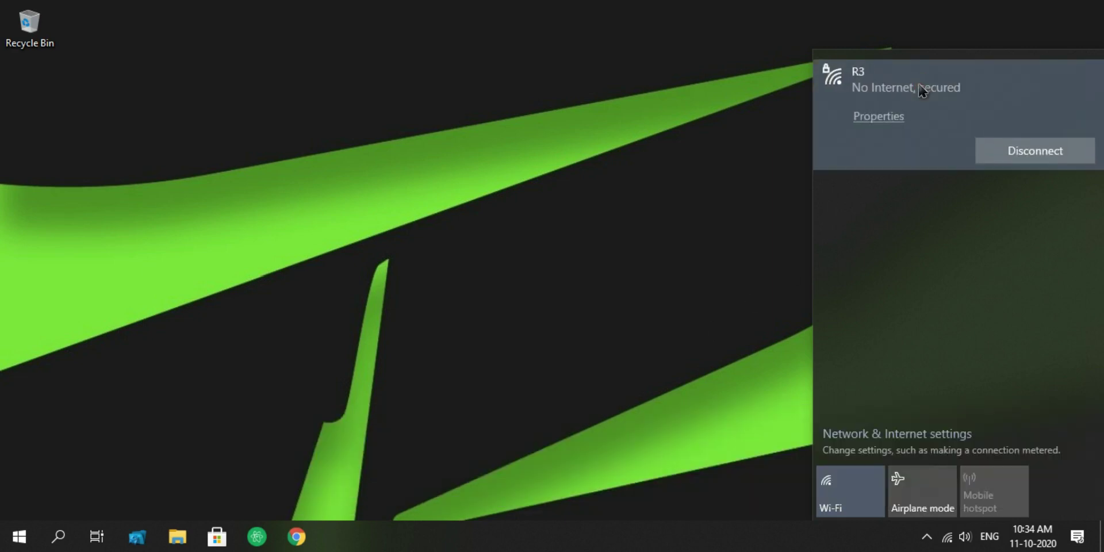
# Step: Examine the connection properties of the reconnected R3 Wi-Fi network
pyautogui.click(886, 116)
pyautogui.scroll(-10, 709, 209)
pyautogui.scroll(-1, 495, 255)
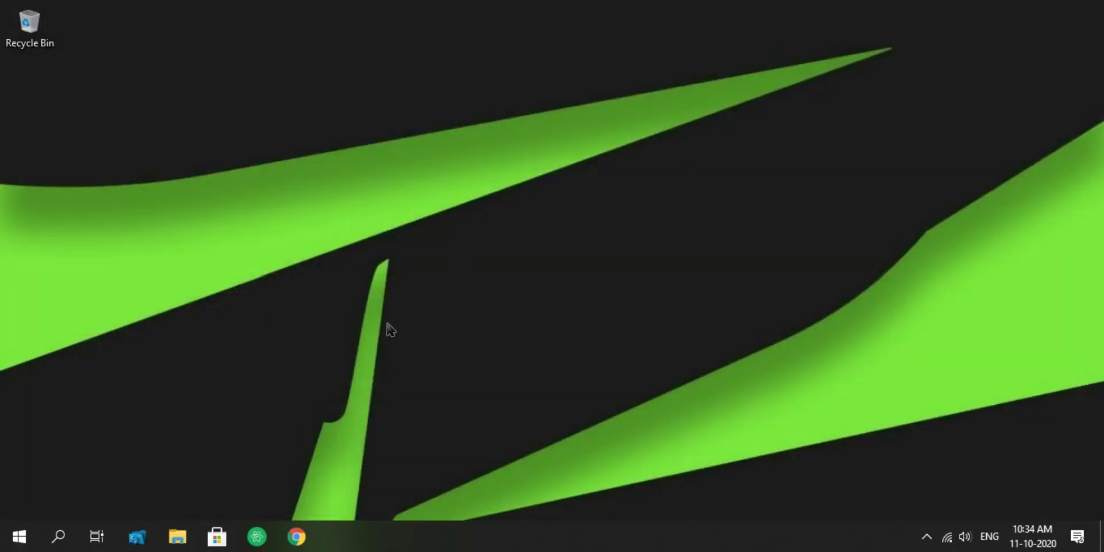
# Step: Open a new Command Prompt and ping 192.168.43.1 over the reconnected network
pyautogui.press('super+r')
pyautogui.write('cmd')
pyautogui.press('Return')
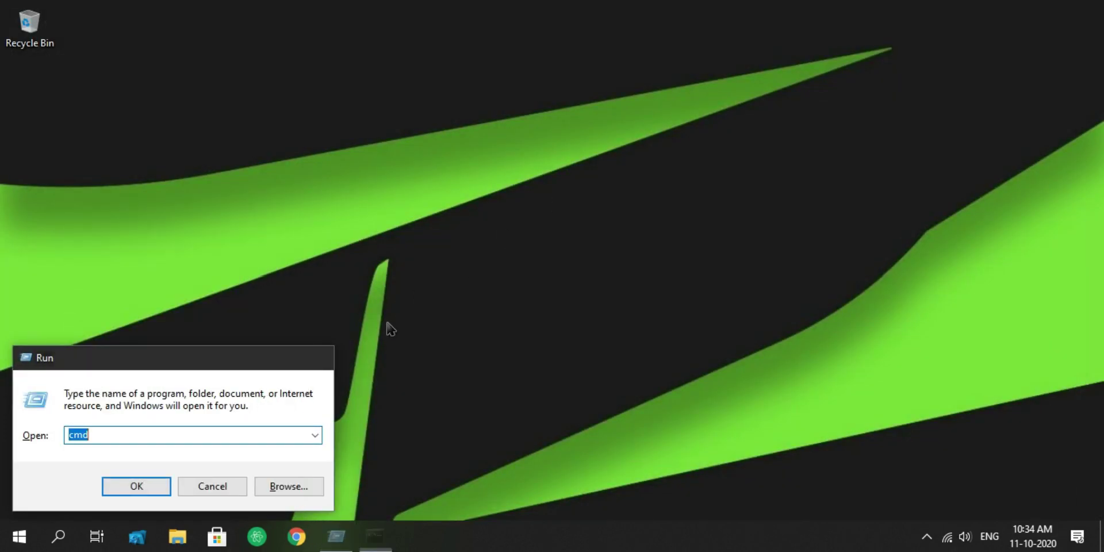
pyautogui.write('ping 192.1')
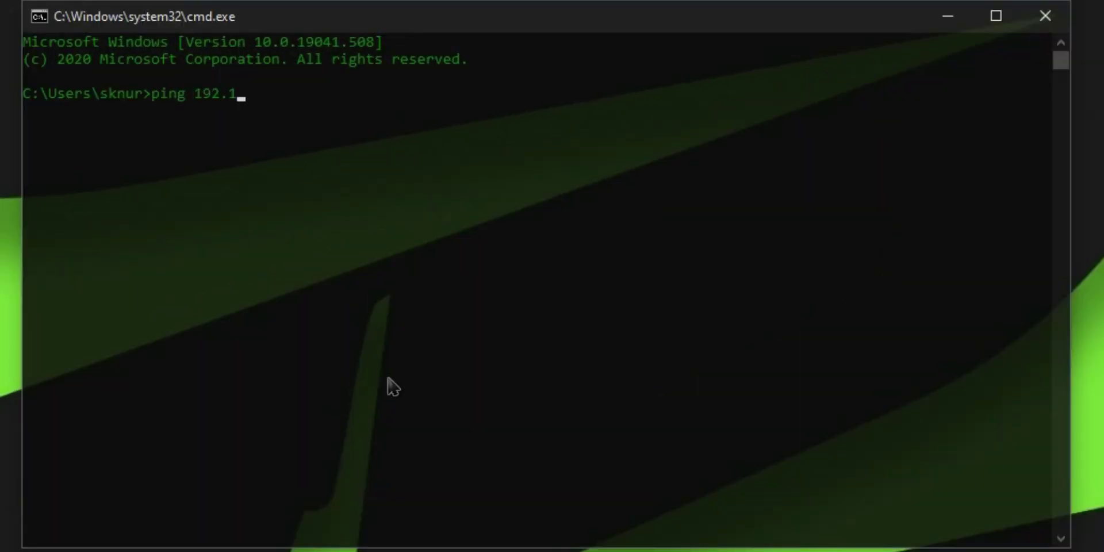
pyautogui.write('68.43.1')
pyautogui.press('Return')
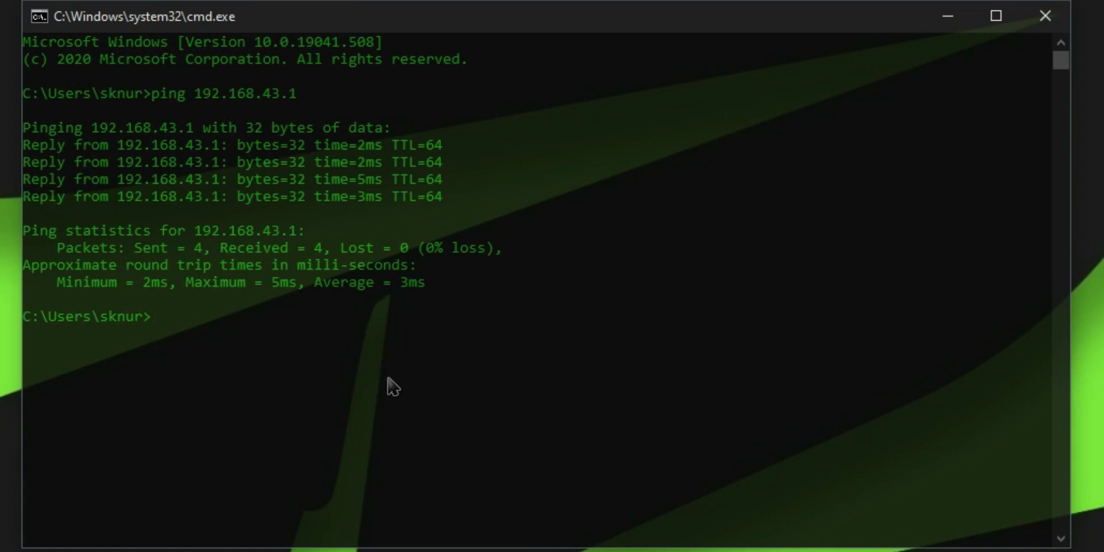
# Step: Run the ping to 192.168.43.1 four more times to compare response times
pyautogui.press('Up')
pyautogui.press('Return')
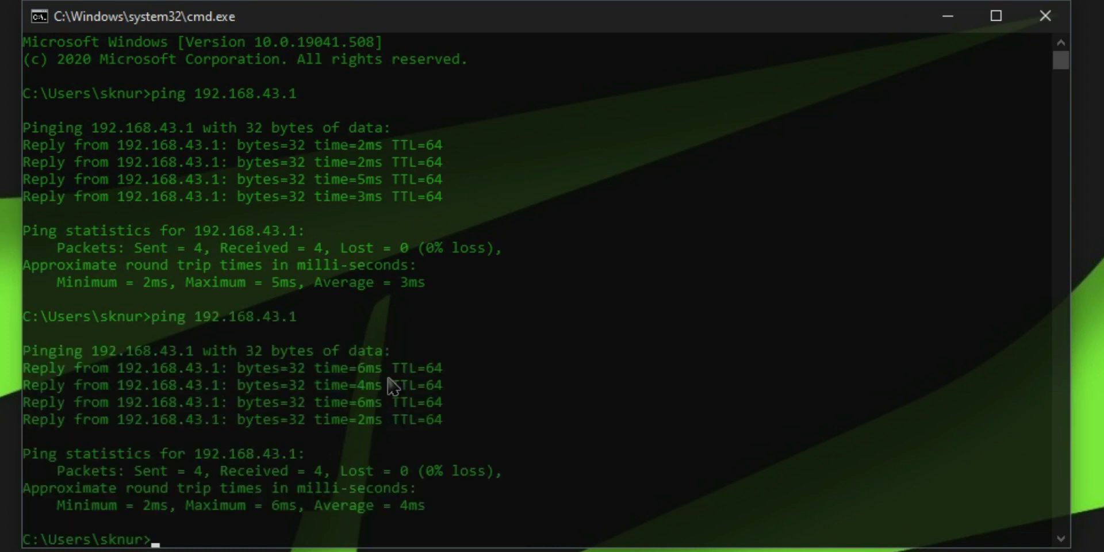
pyautogui.press('Up')
pyautogui.press('Return')
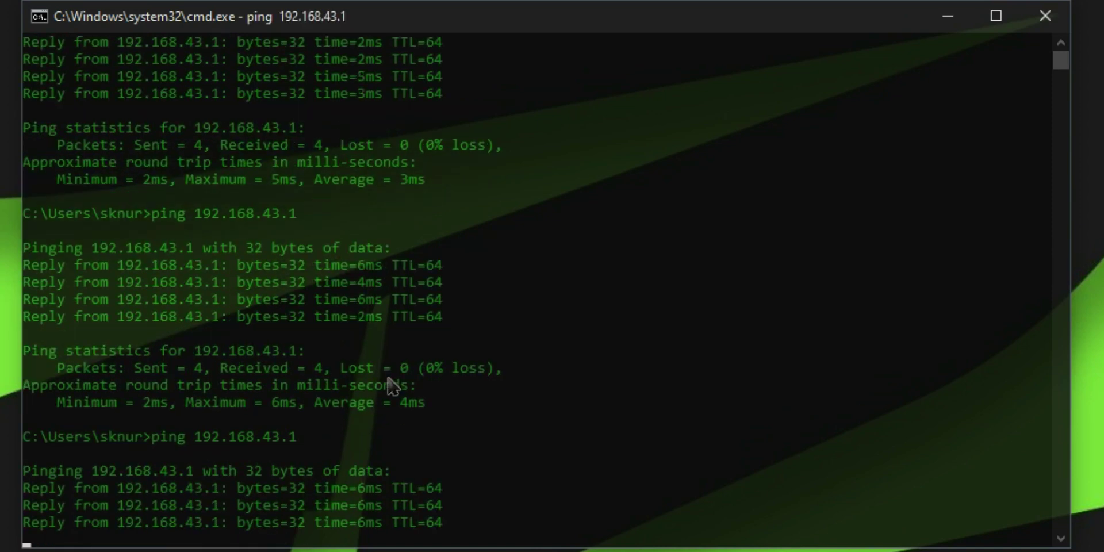
pyautogui.press('Up')
pyautogui.press('Return')
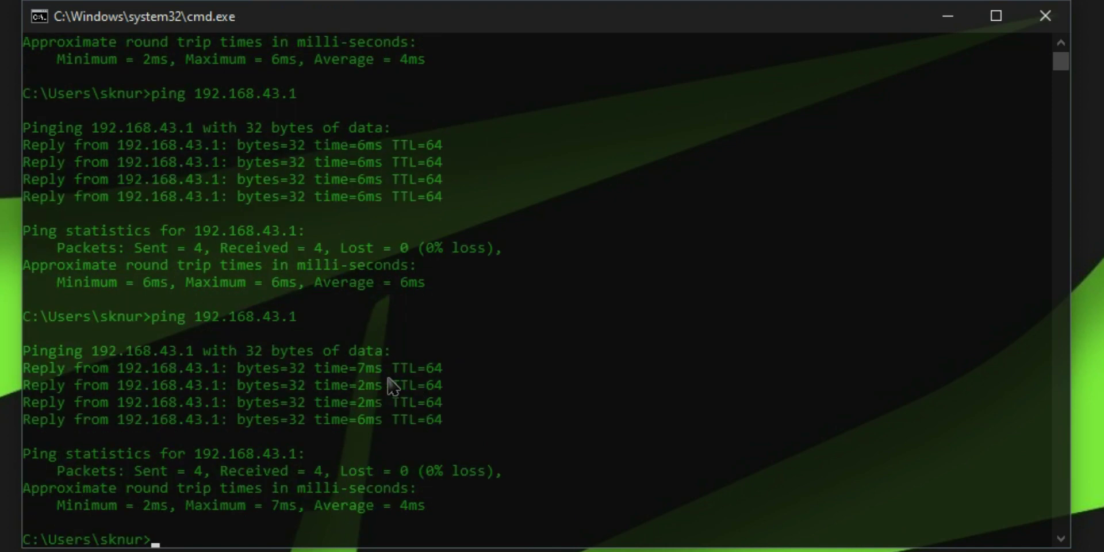
pyautogui.press('Up')
pyautogui.press('Return')
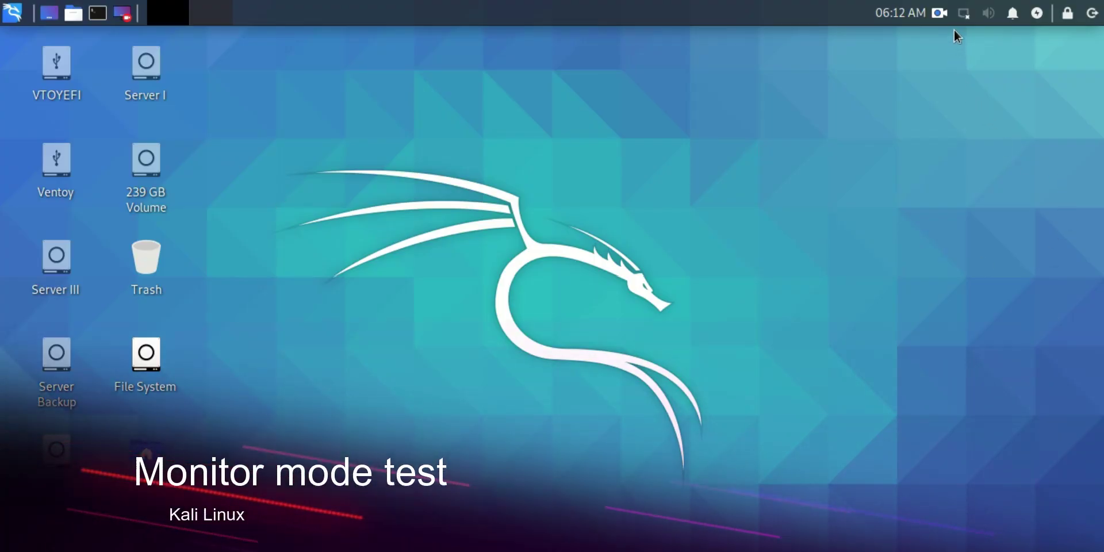
# Step: On the Kali Linux desktop, connect to the R3 Wi-Fi network and enter the network password
pyautogui.click(964, 17)
pyautogui.click(908, 148)
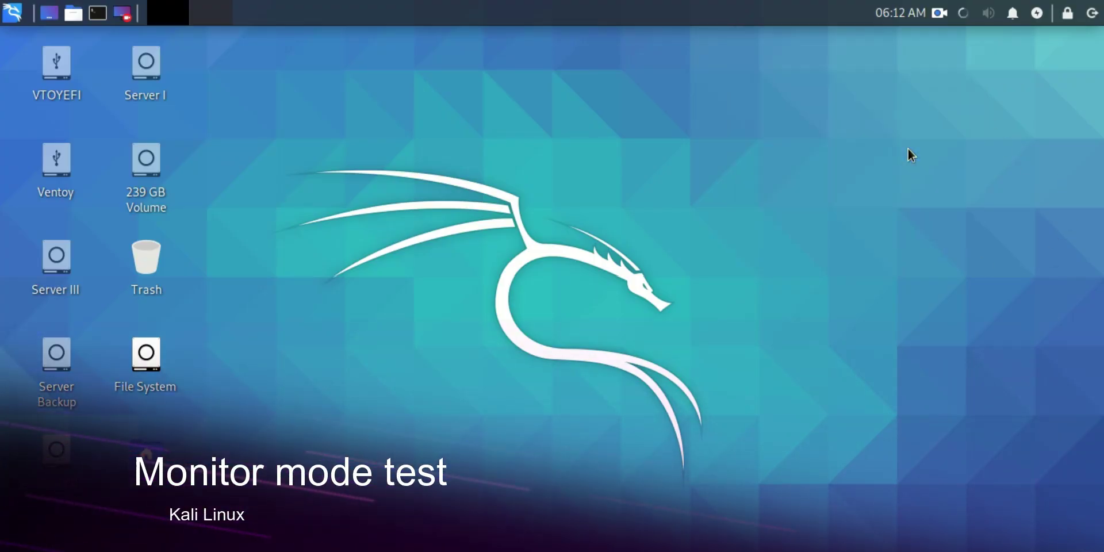
pyautogui.click(613, 364)
pyautogui.write('********')
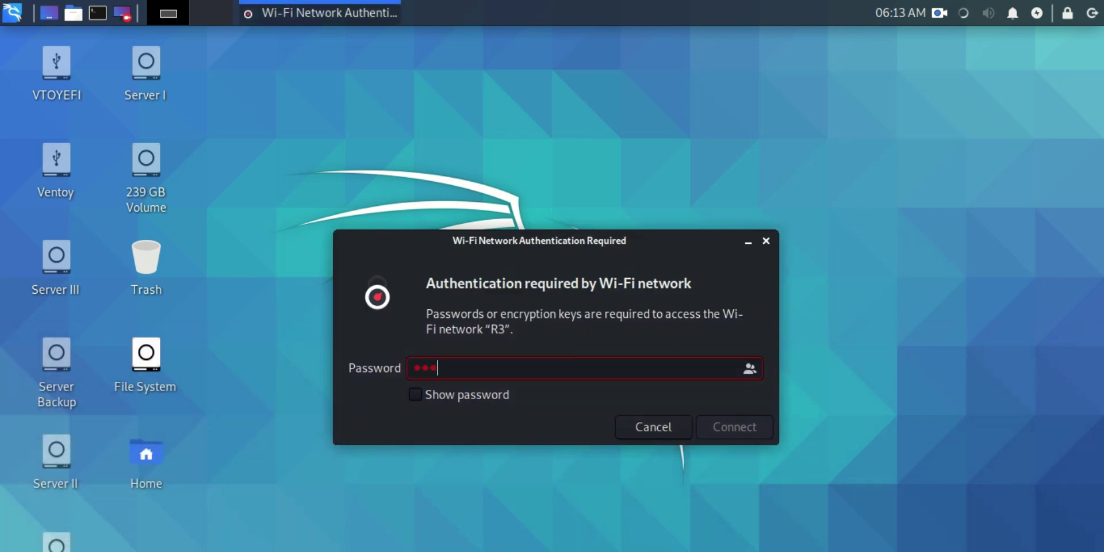
# Step: Open a terminal, switch to root with sudo su, and run airmon-ng start wlan0 to enable monitor mode
pyautogui.hotkey('ctrl', 'alt', 't')
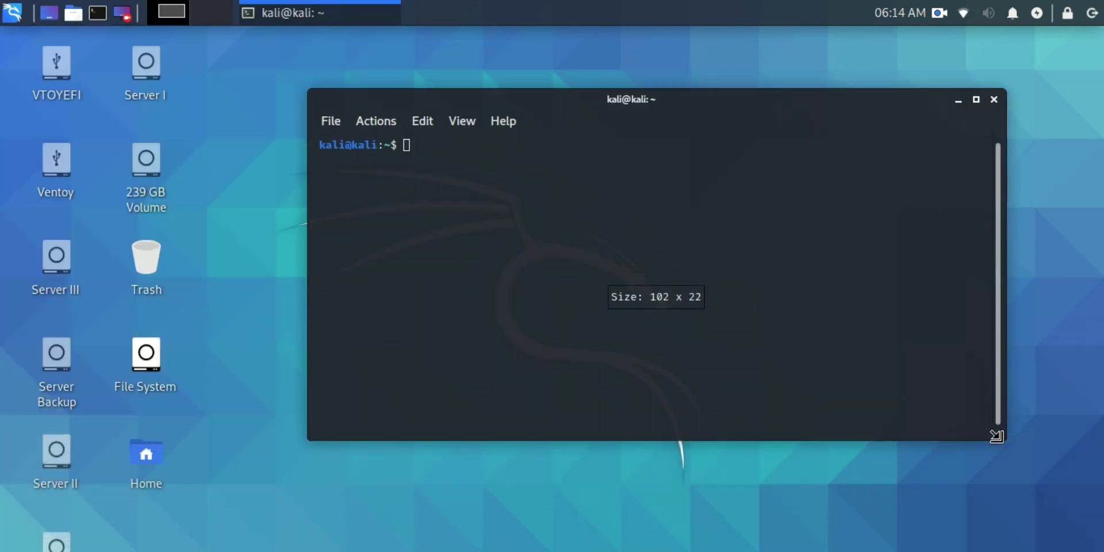
pyautogui.write('sudo su')
pyautogui.press('Return')
pyautogui.write('airmon-ng start wlan0')
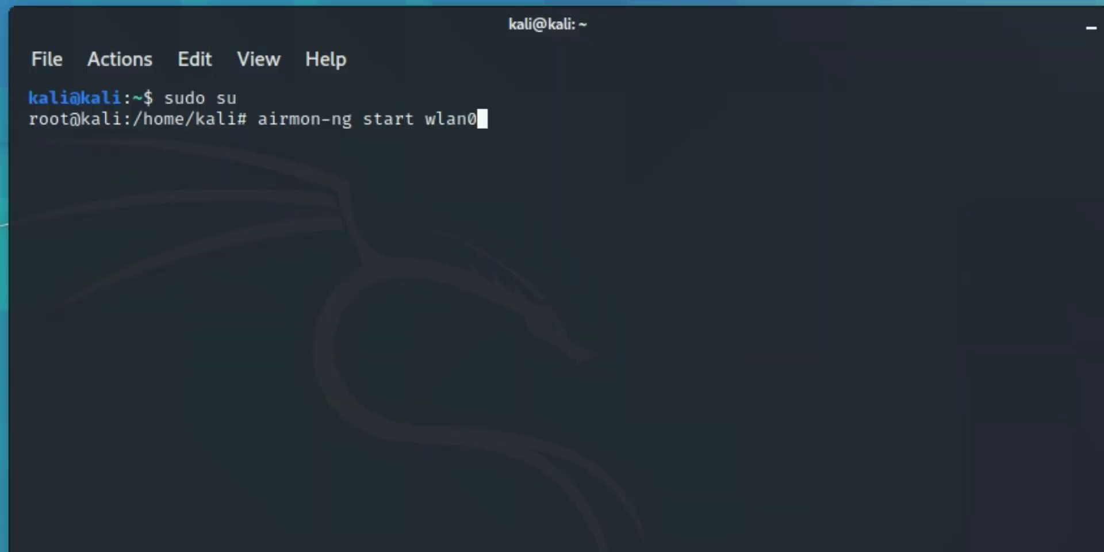
pyautogui.press('Return')
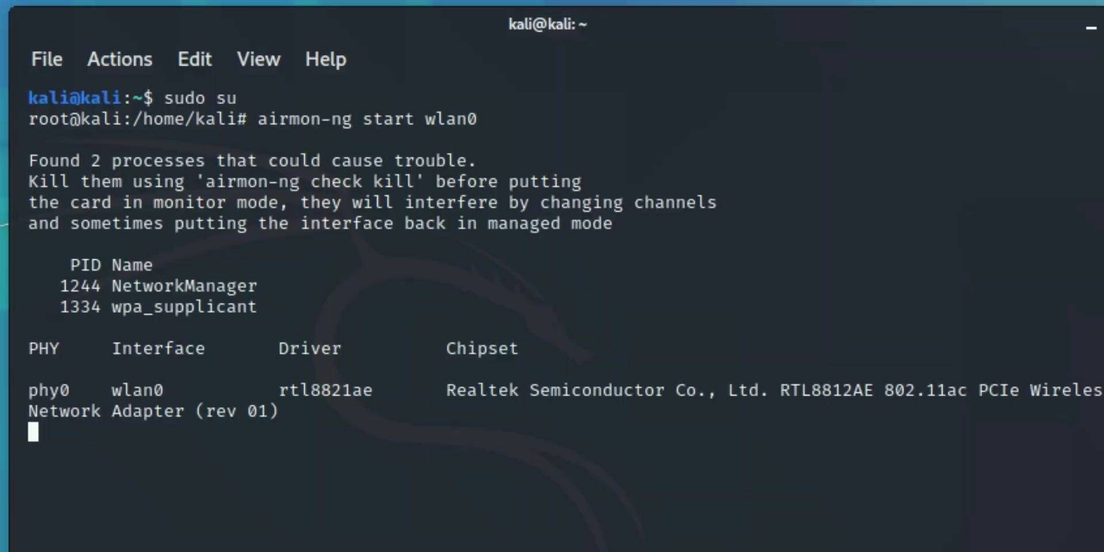
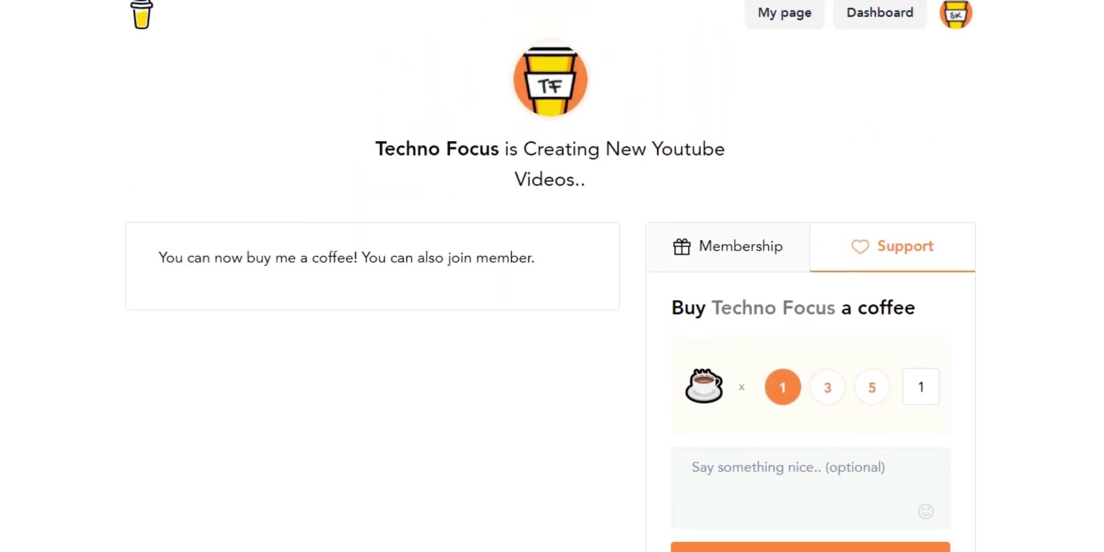
# Step: On the Techno Focus support page, choose five coffees for $5 and proceed to card payment
pyautogui.scroll(-1, 551, 276)
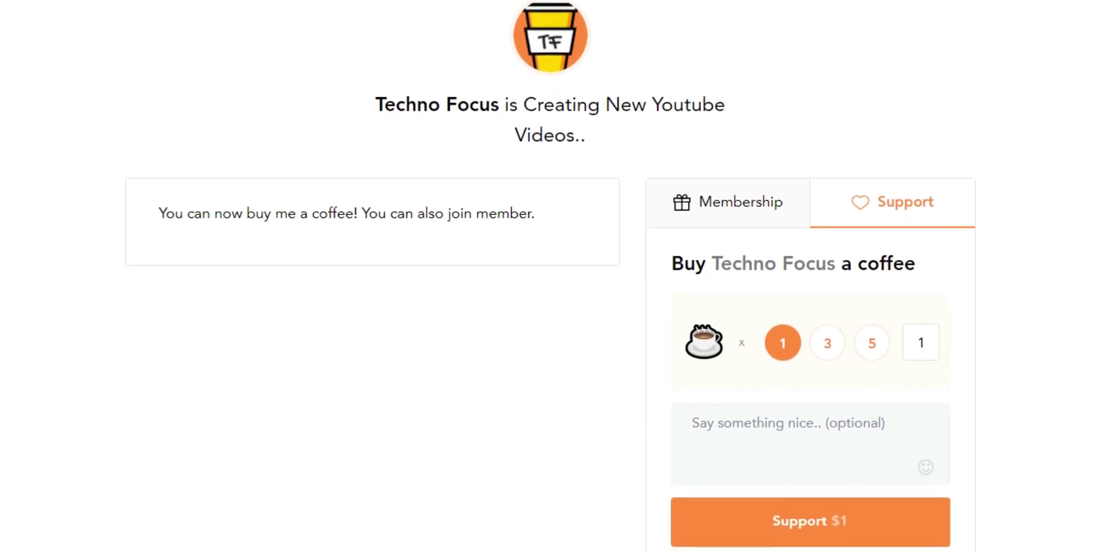
pyautogui.click(831, 325)
pyautogui.click(867, 323)
pyautogui.click(793, 505)
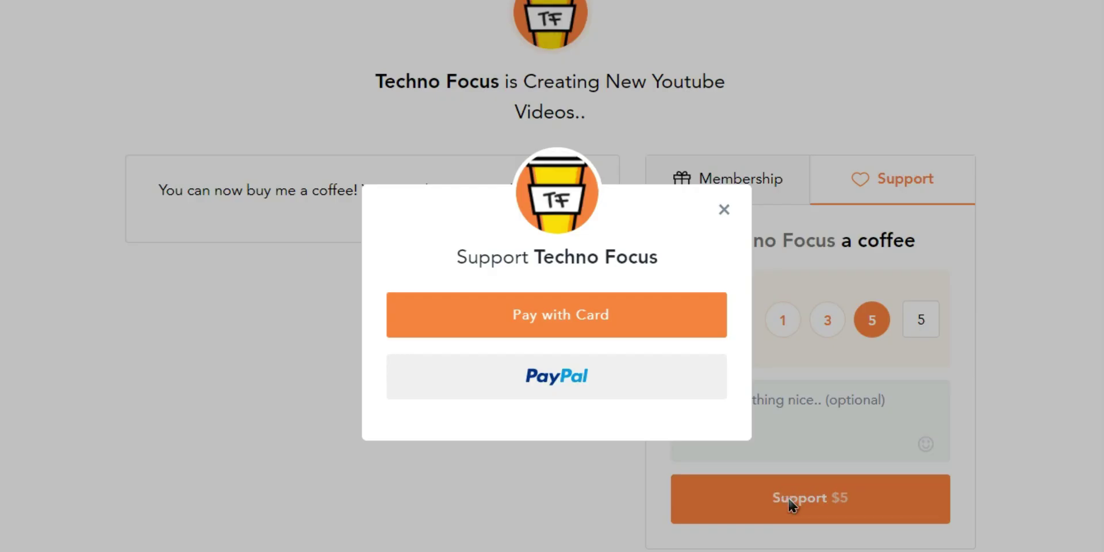
pyautogui.click(564, 314)
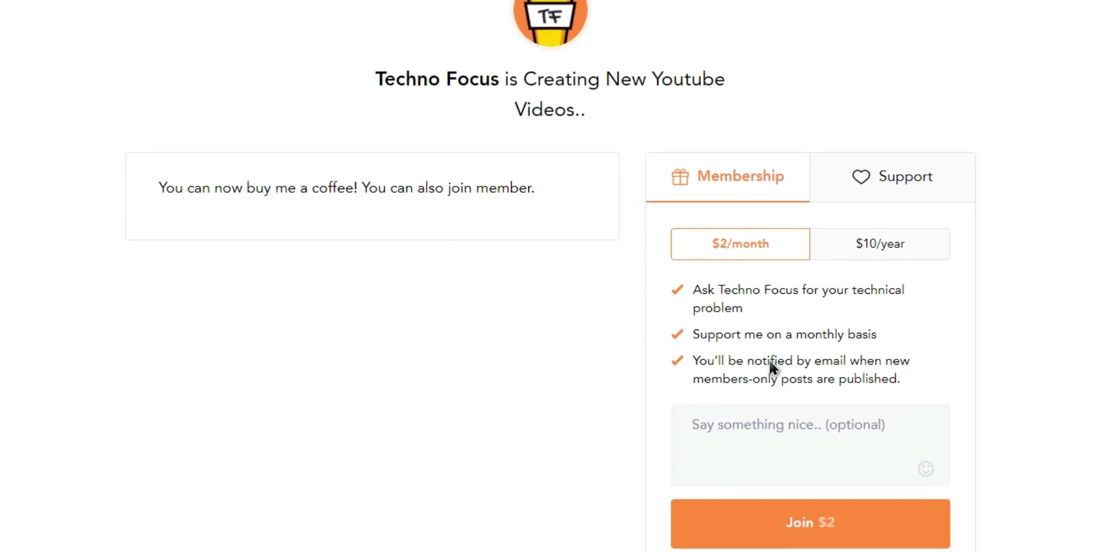
# Step: Compare the $10/year and $2/month memberships, view the payment choices for the monthly plan, and close them
pyautogui.click(884, 253)
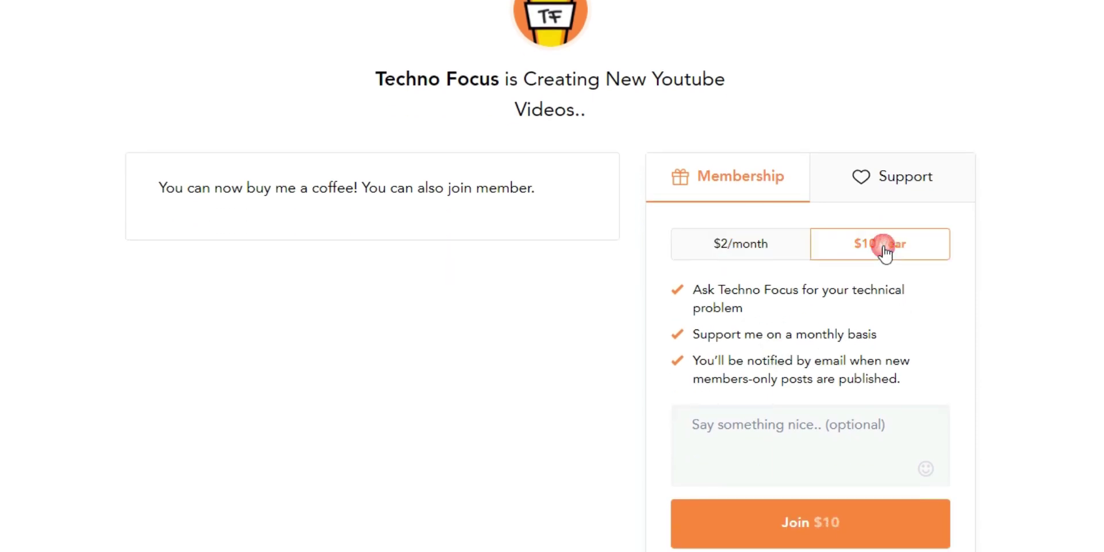
pyautogui.click(763, 251)
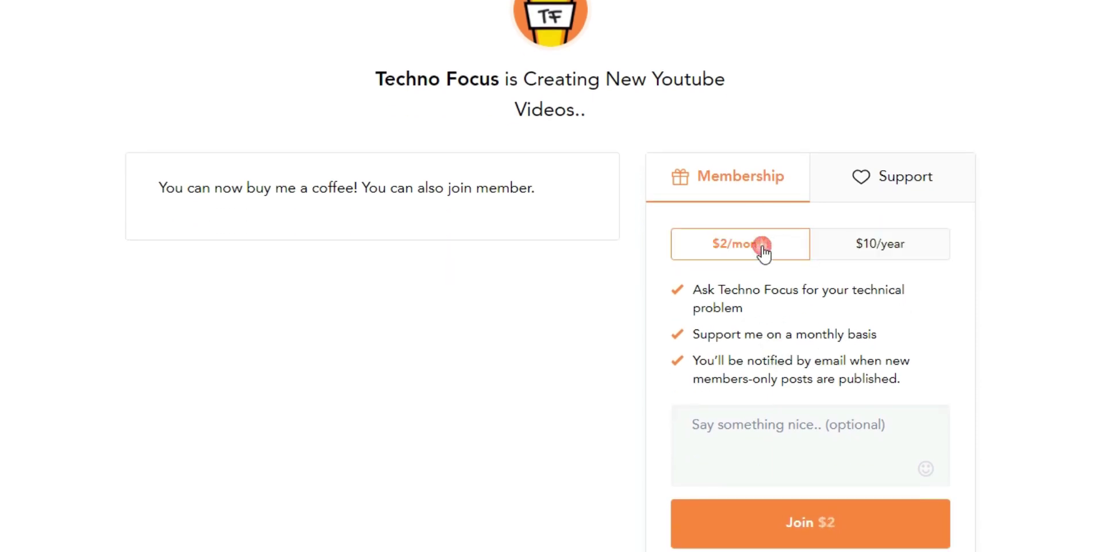
pyautogui.click(816, 534)
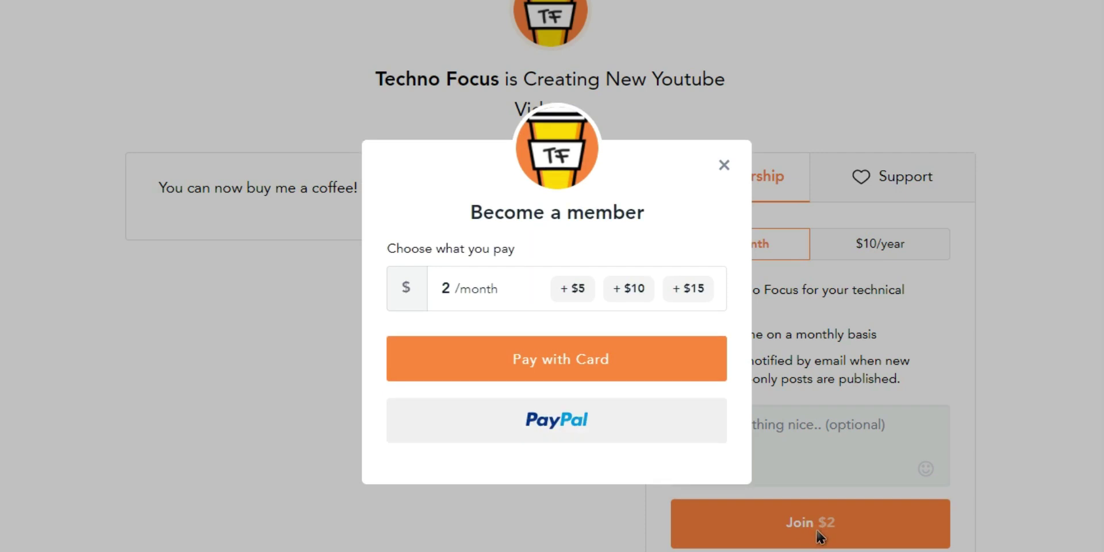
pyautogui.click(724, 165)
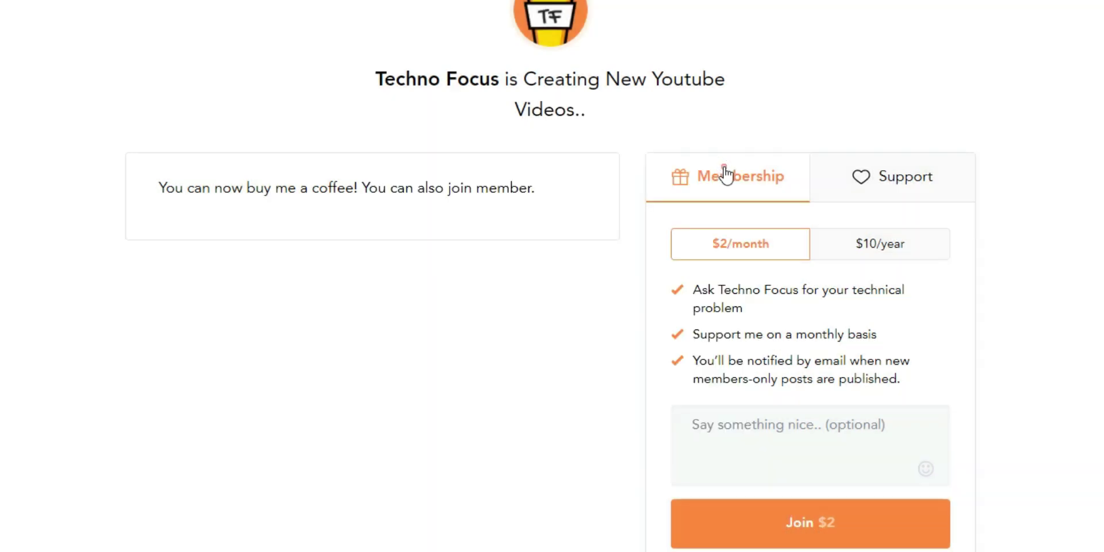